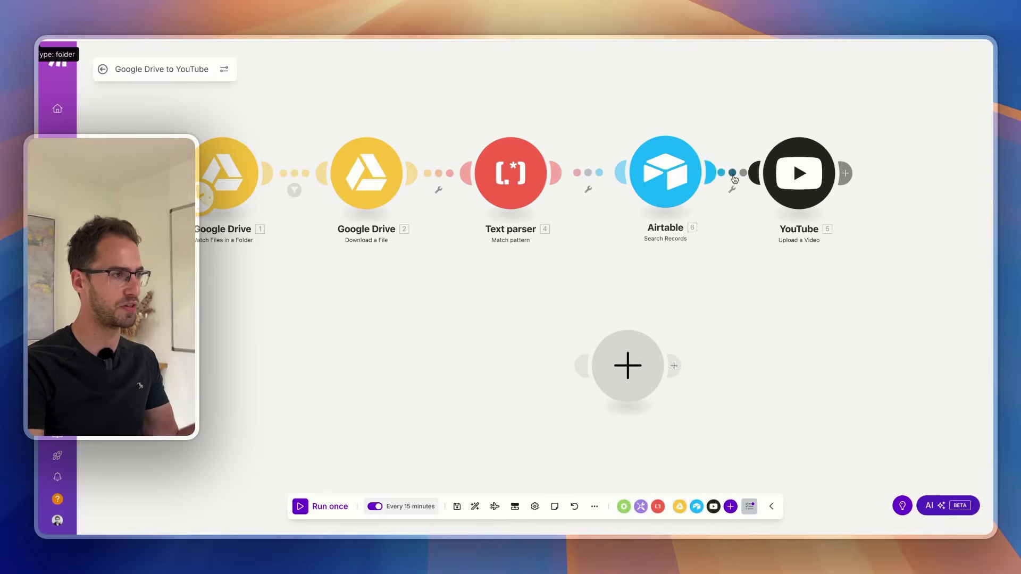
Add a Gmail Delete an Email module after the YouTube Upload a Video module, leaving it unconfigured.
click(845, 173)
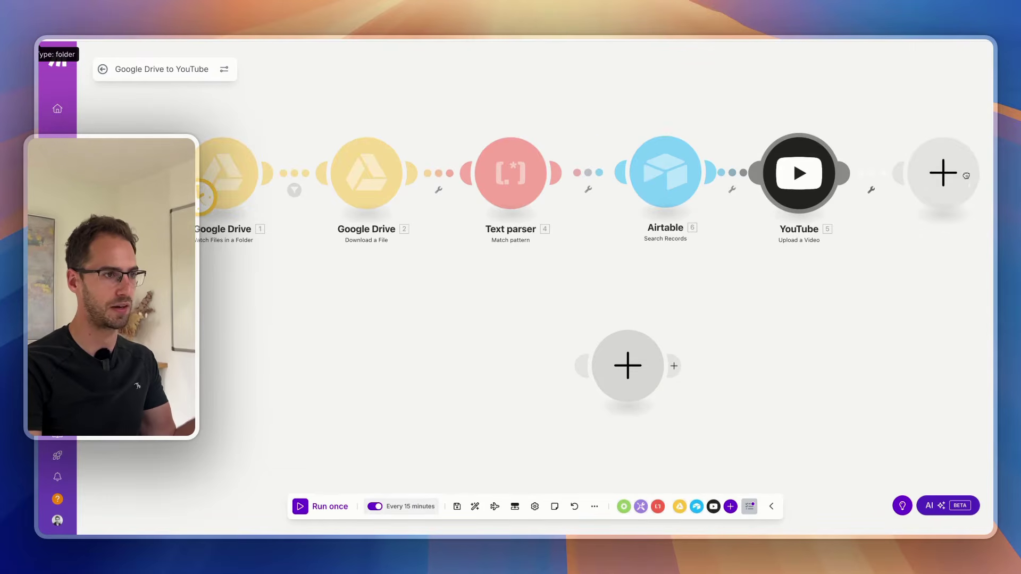
scroll(611, 134, down, 5)
click(634, 113)
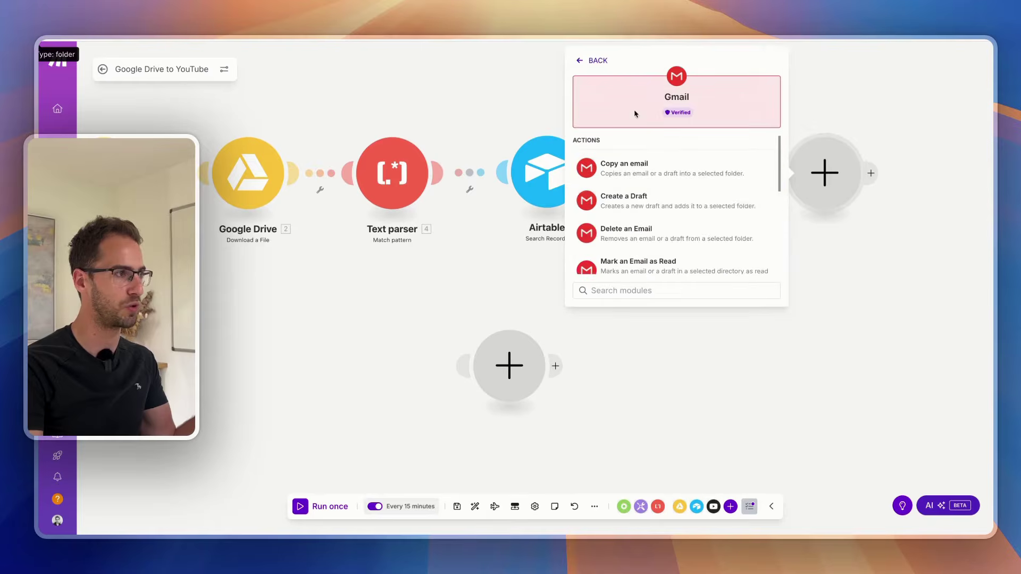
click(653, 232)
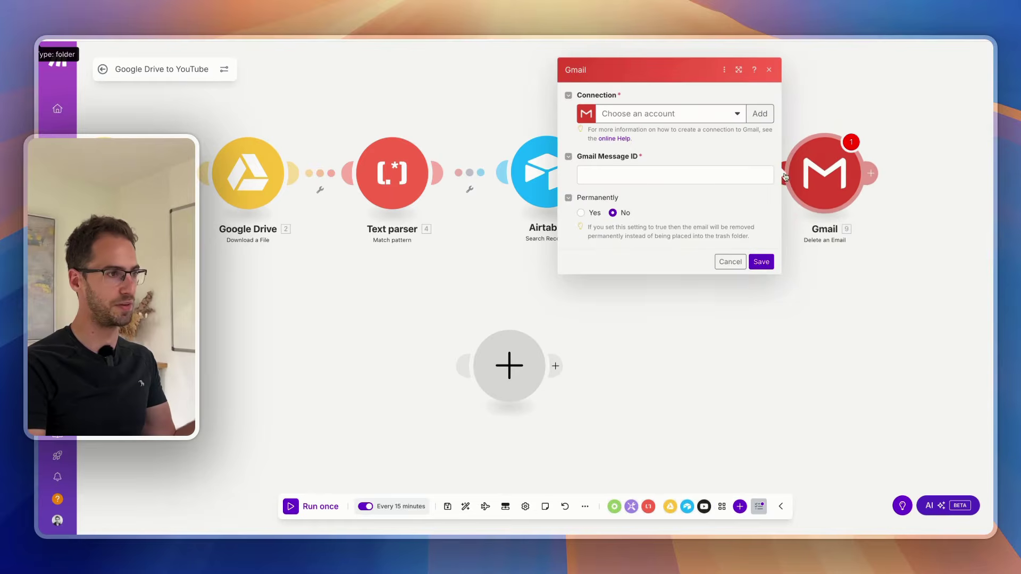
click(728, 264)
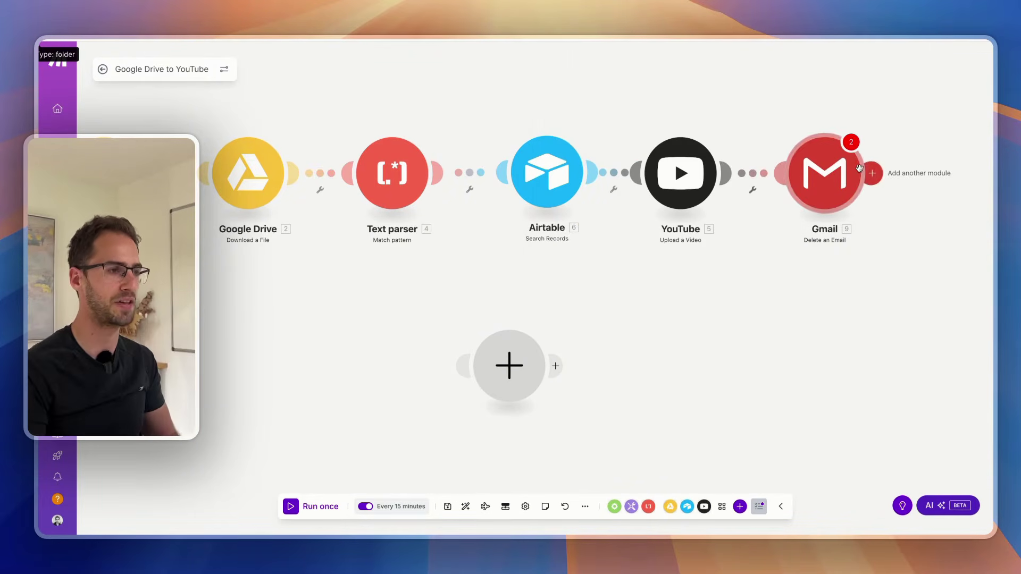
Delete the Gmail Delete an Email module from the end of the scenario.
click(872, 173)
drag(839, 176, 888, 112)
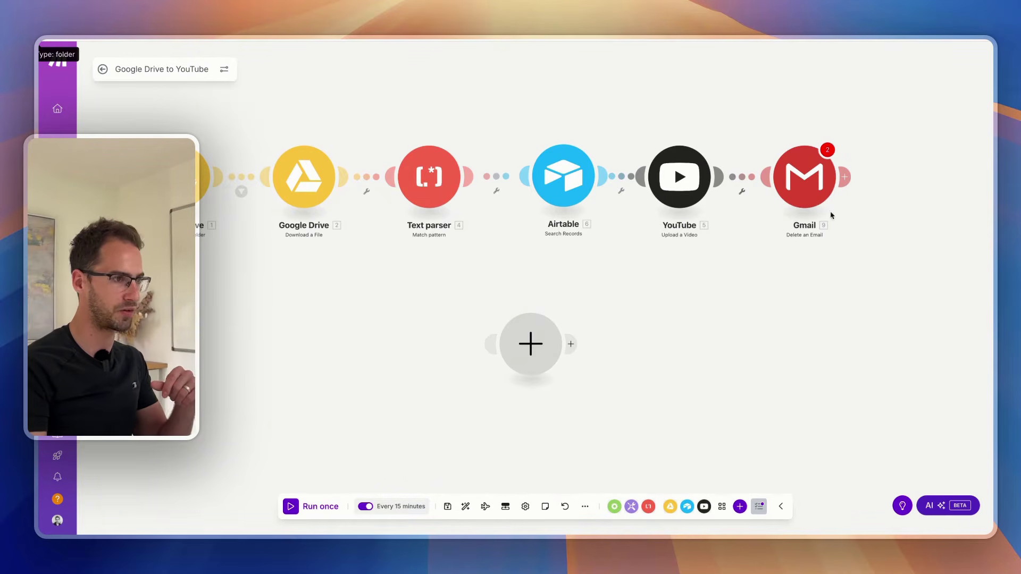
right_click(808, 169)
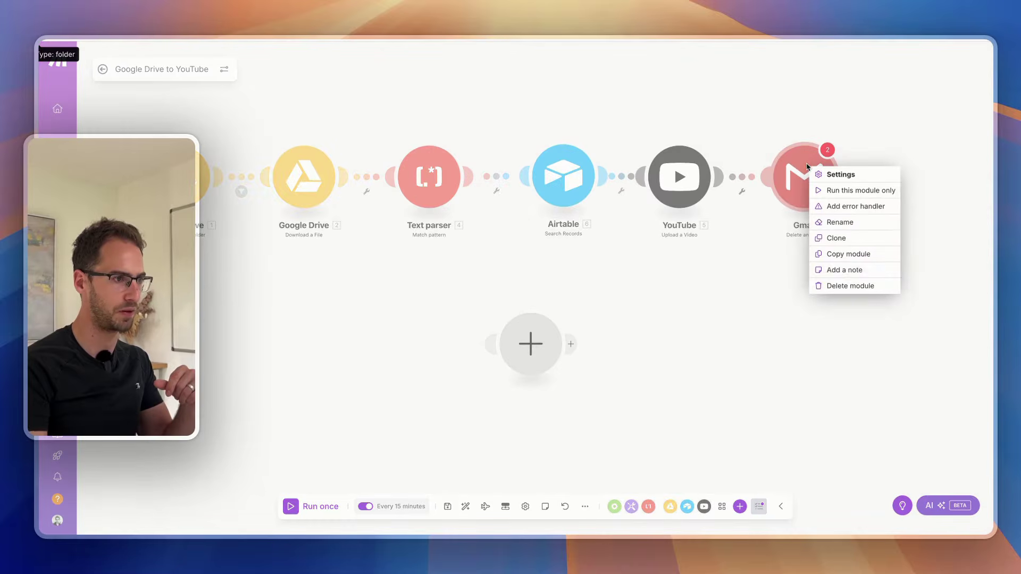
click(850, 285)
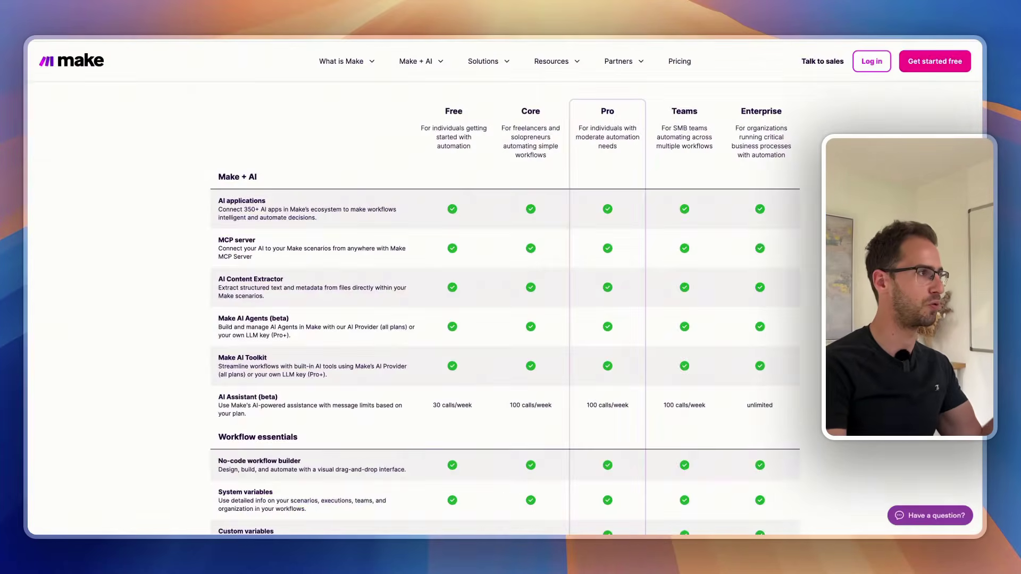
On Make's pricing page, examine the plan comparison table, especially the workflow execution limits such as execution time and maximum file size.
scroll(543, 327, down, 2)
scroll(543, 326, up, 9)
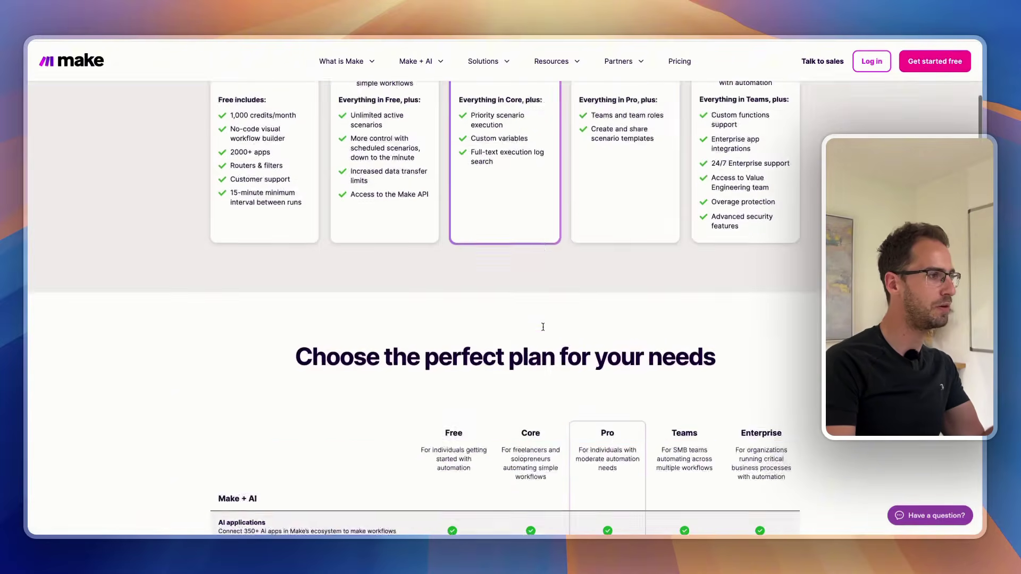
scroll(543, 327, down, 9)
scroll(542, 330, down, 8)
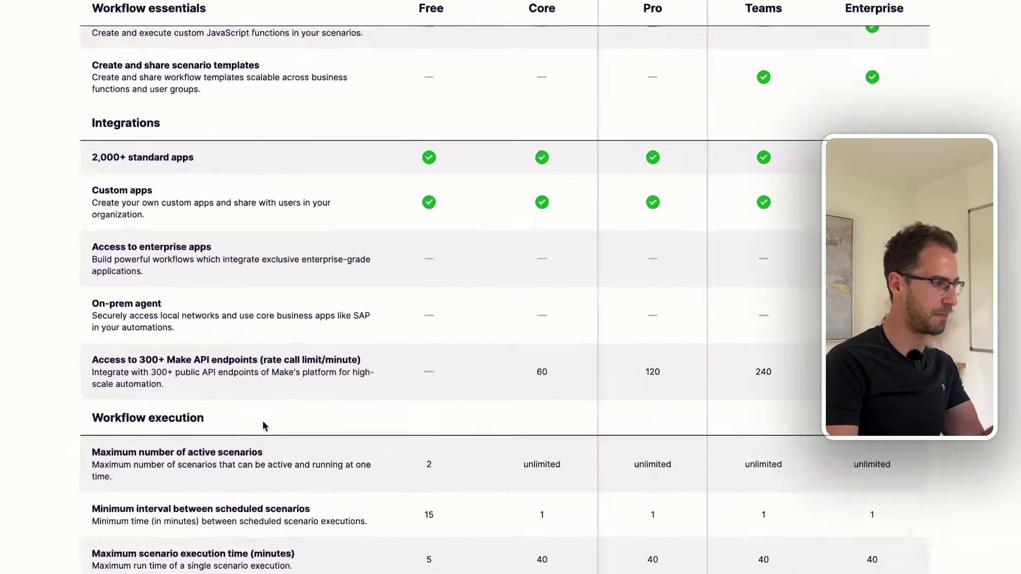
scroll(255, 425, down, 3)
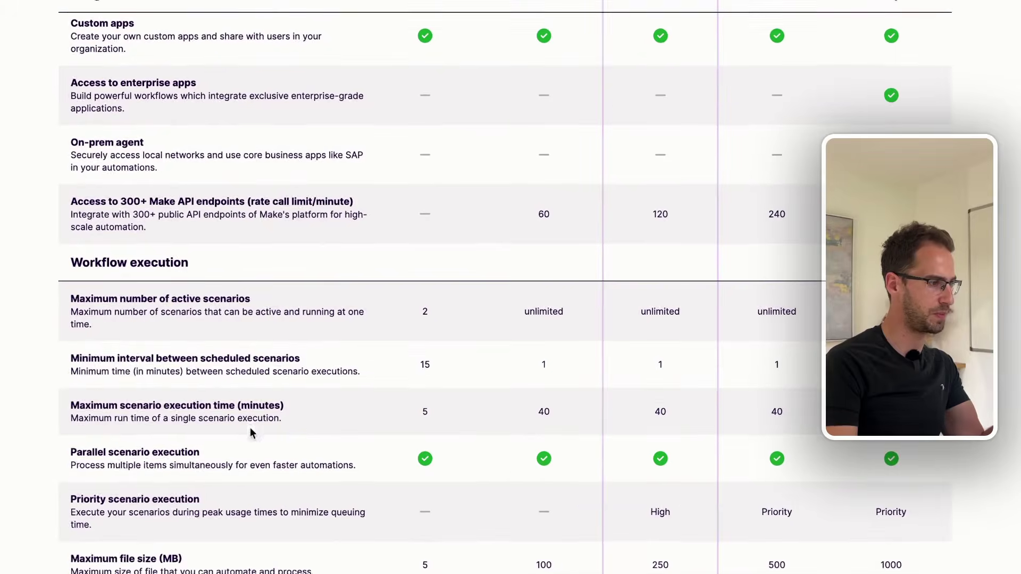
scroll(144, 457, down, 2)
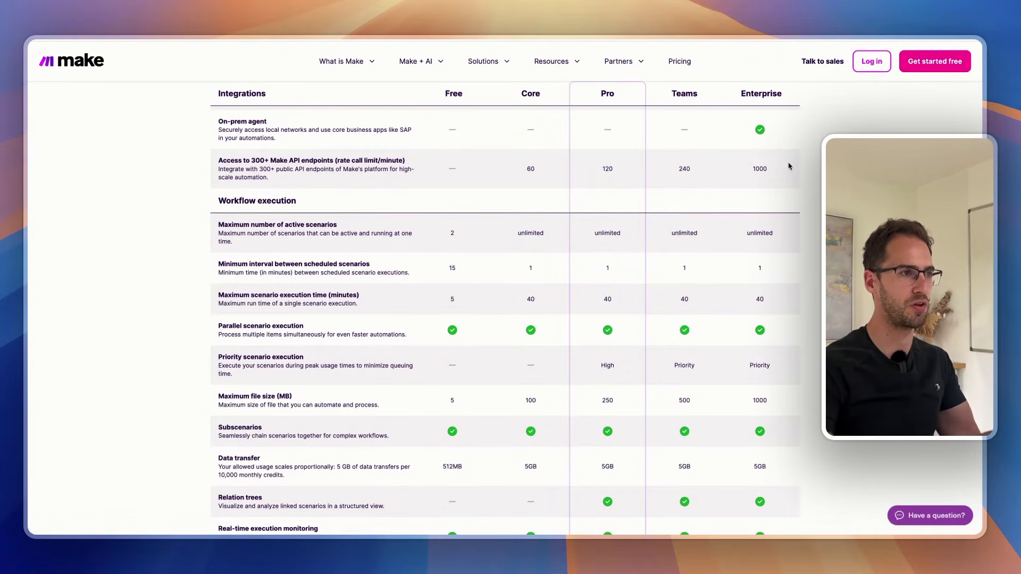
scroll(762, 175, up, 2)
scroll(748, 232, down, 5)
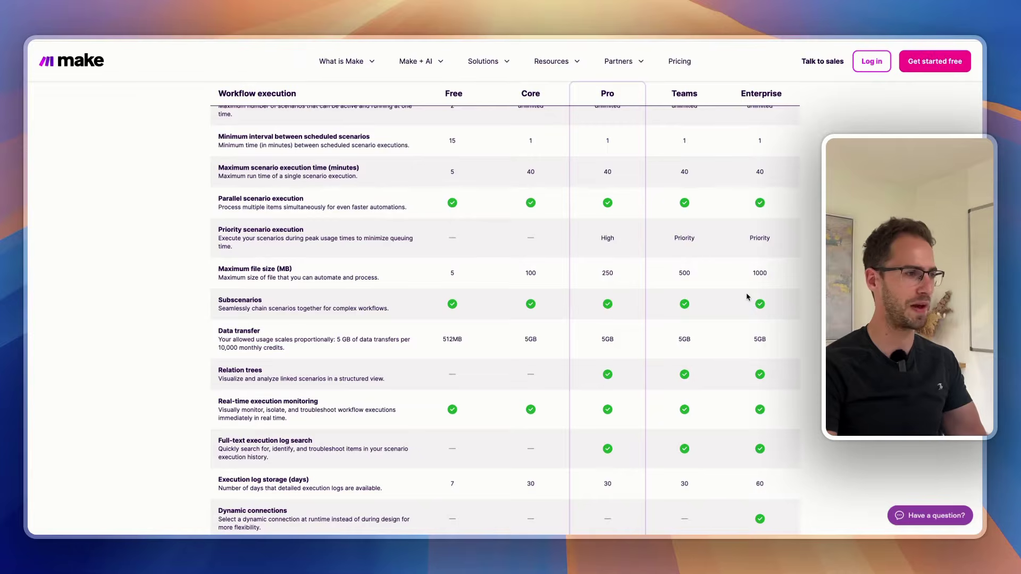
scroll(344, 273, up, 10)
scroll(346, 274, up, 3)
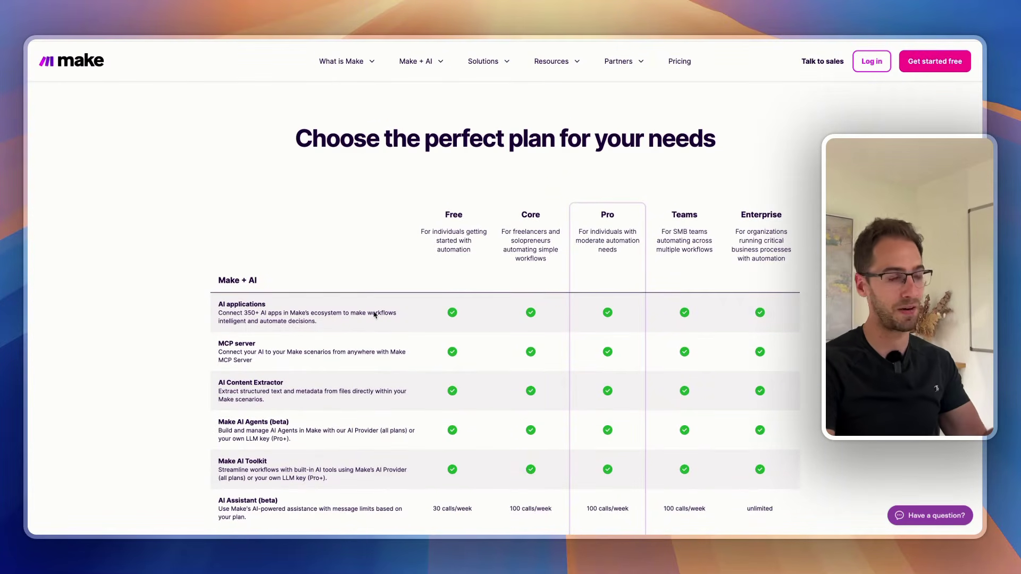
scroll(379, 330, down, 3)
scroll(573, 350, down, 2)
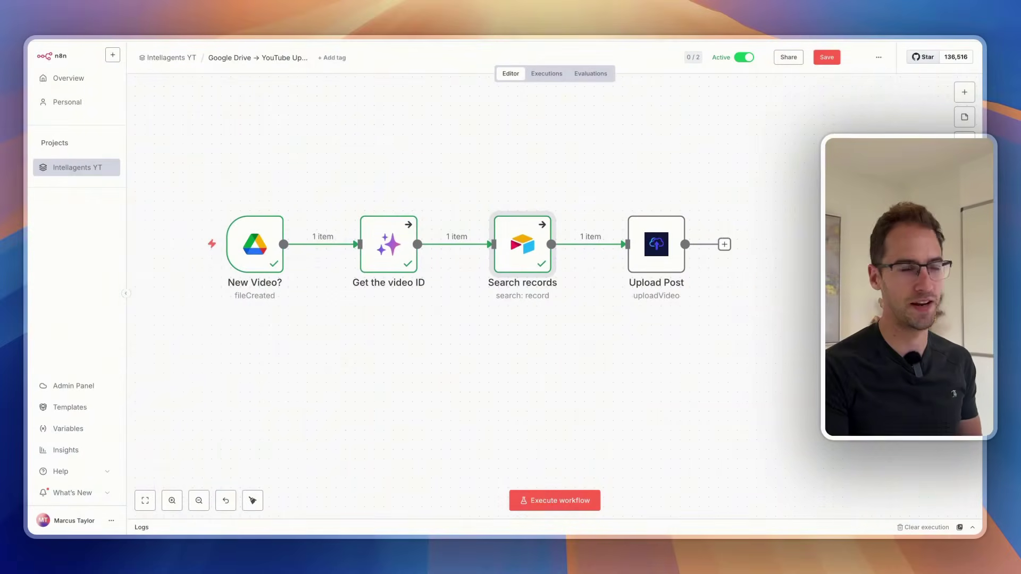
In the n8n Google Drive to YouTube workflow, fetch a test event for the New Video? trigger and check the file name in its output.
double_click(261, 239)
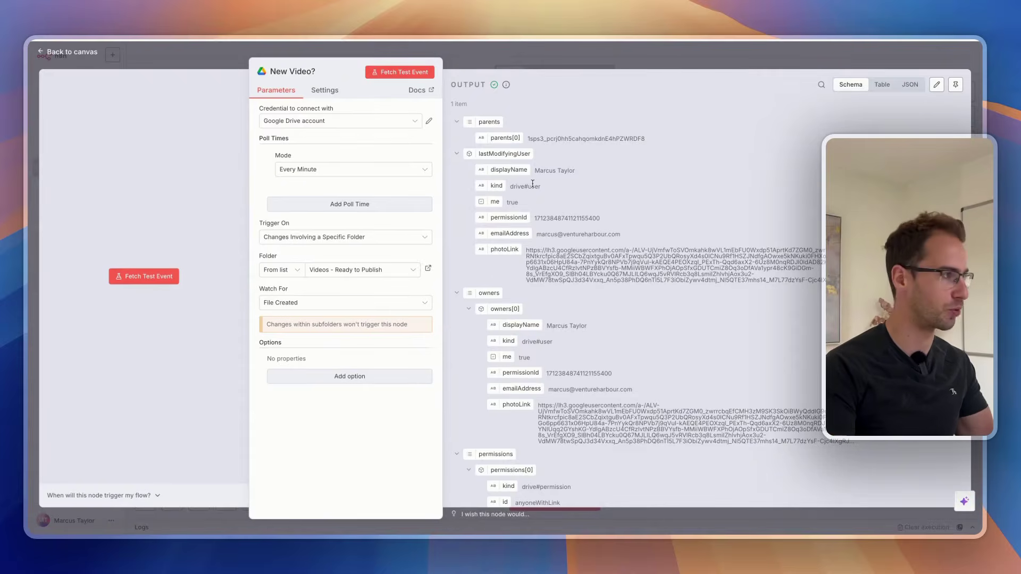
click(414, 68)
scroll(662, 216, down, 8)
scroll(662, 216, down, 15)
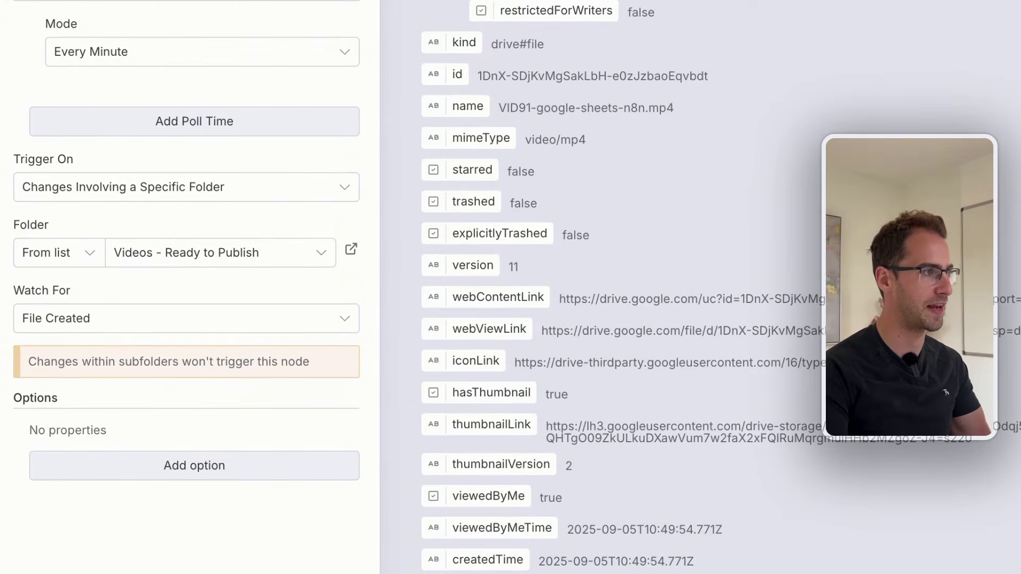
double_click(527, 102)
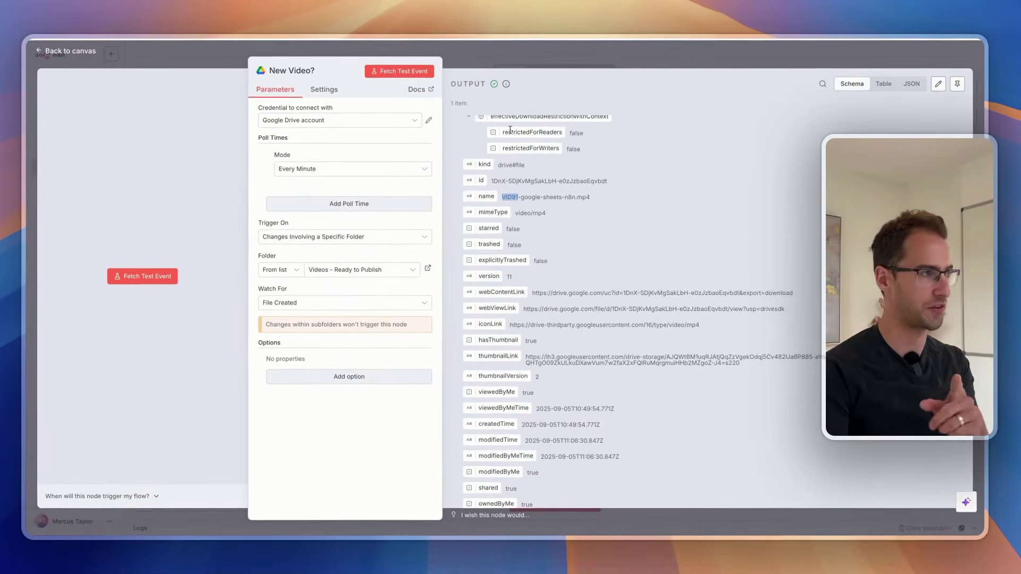
click(542, 49)
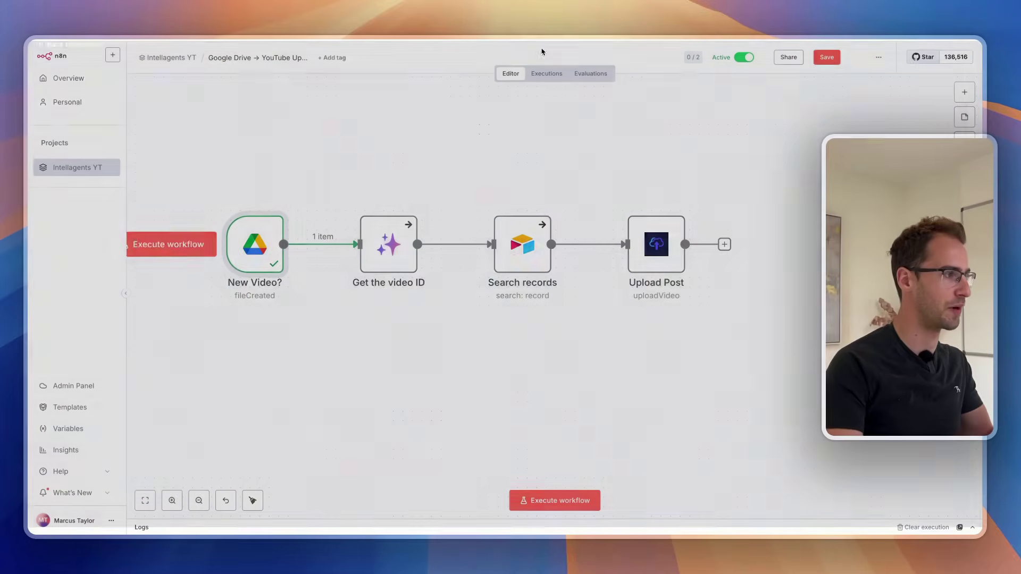
Execute the Get the video ID node to extract the numeric ID from the video's file name.
double_click(376, 260)
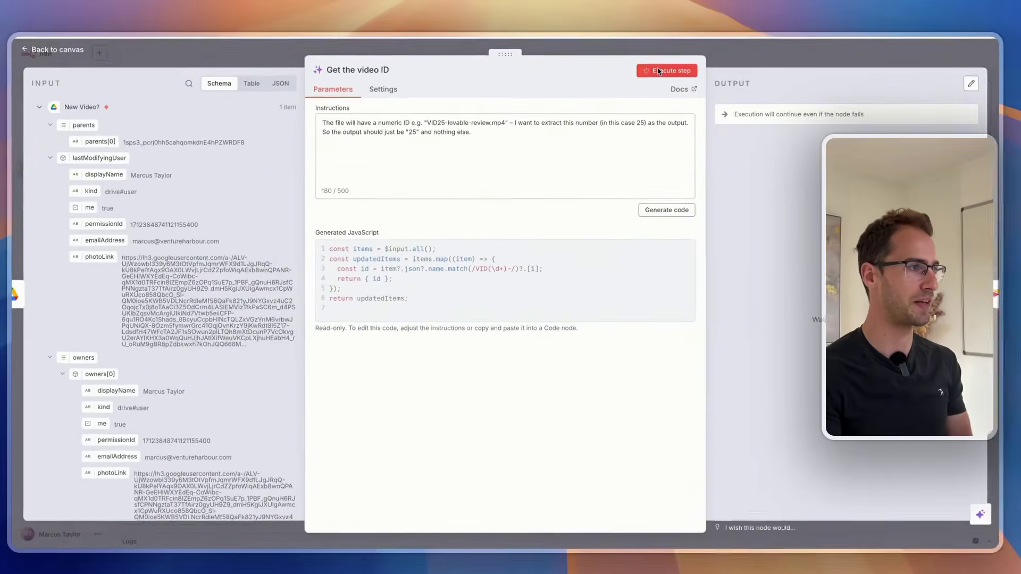
click(812, 26)
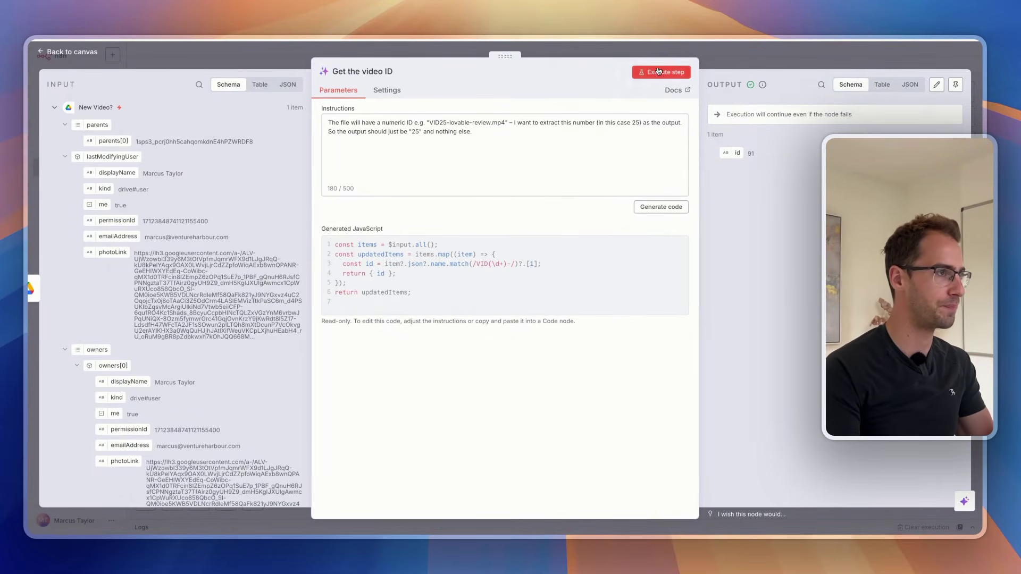
click(717, 59)
Execute the Airtable Search records node with its VID={{ $json.id }} filter and review the returned record fields.
double_click(527, 248)
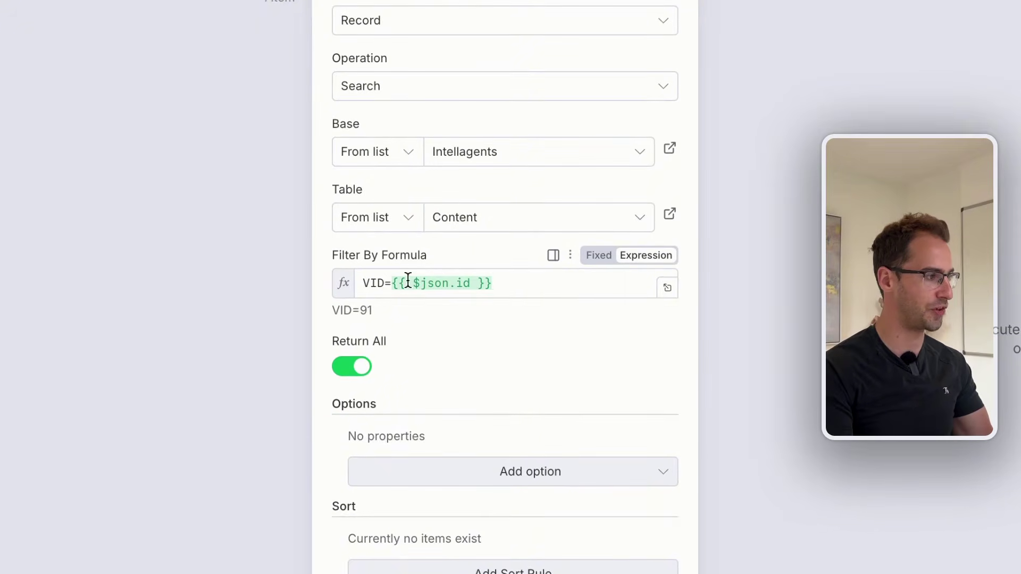
drag(57, 113, 91, 123)
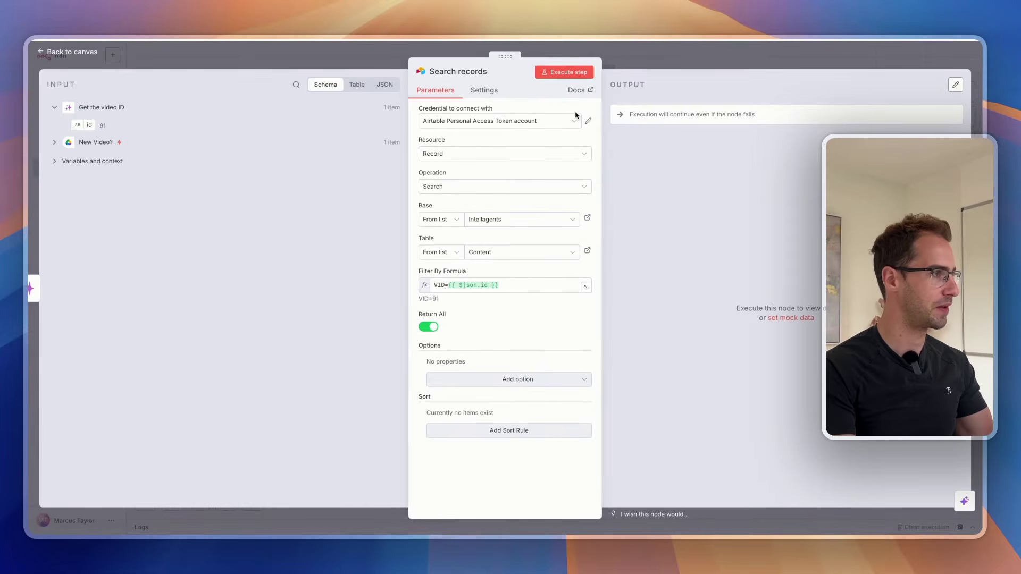
click(578, 78)
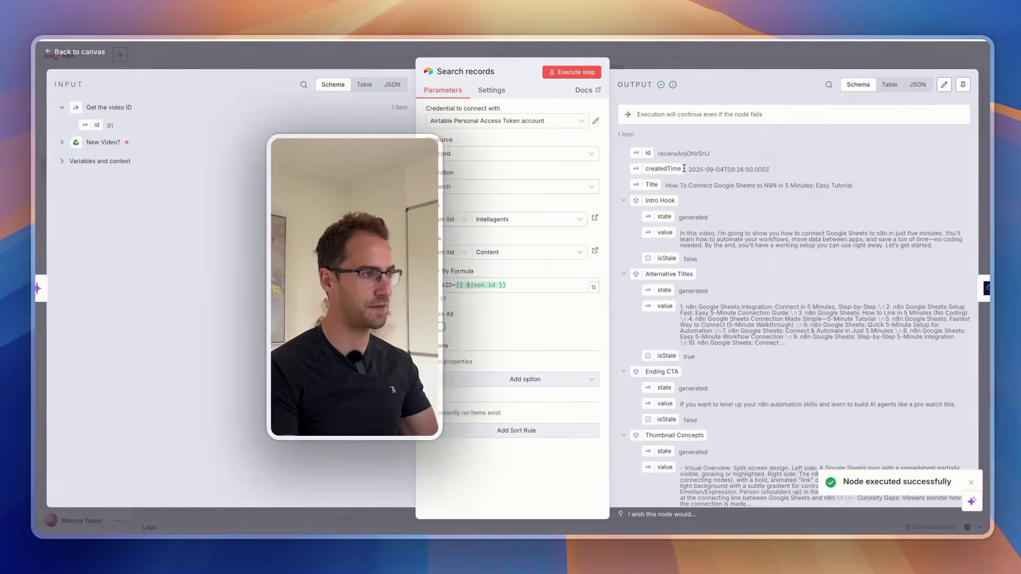
scroll(676, 144, down, 3)
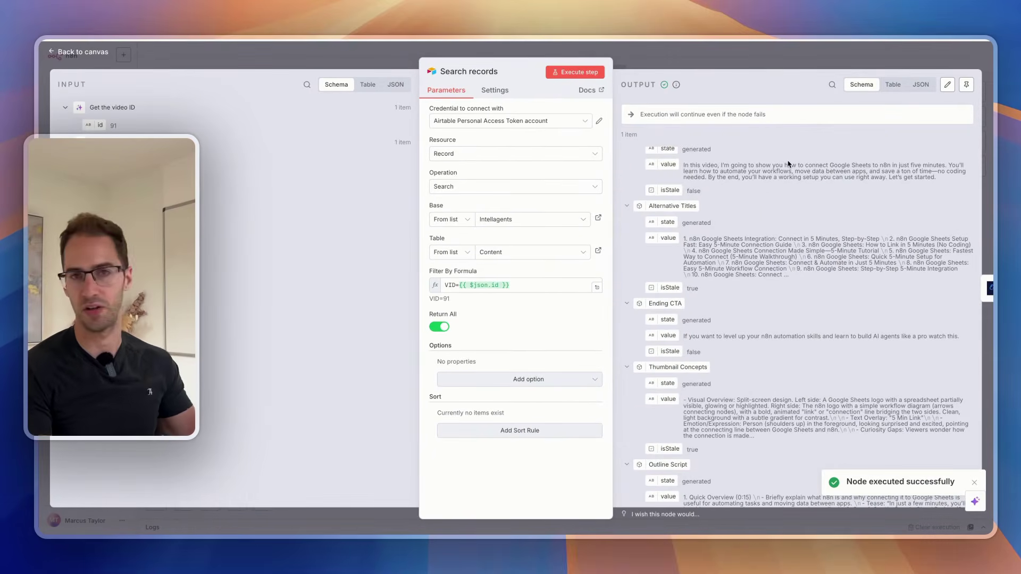
click(756, 52)
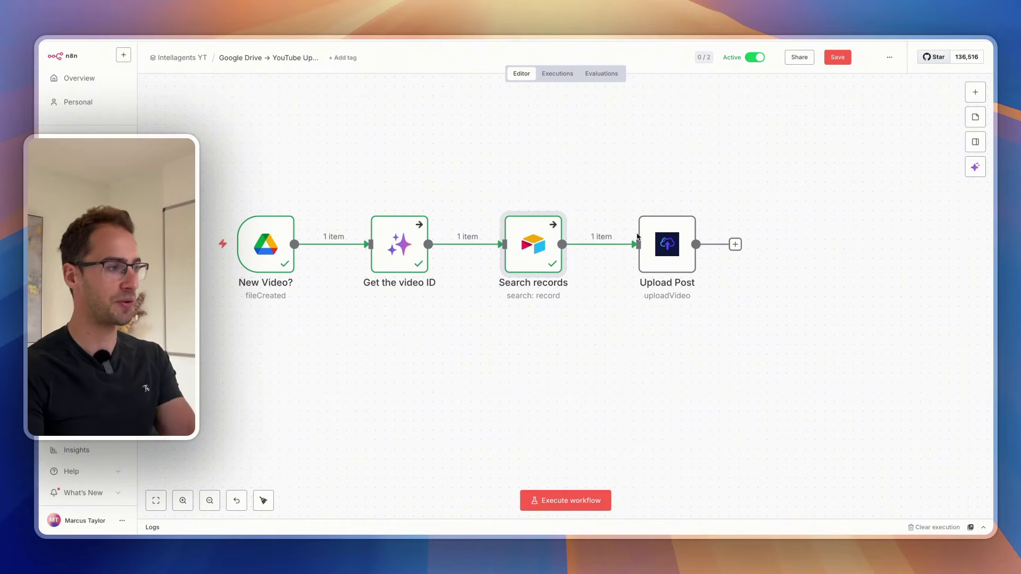
mouse_move(630, 245)
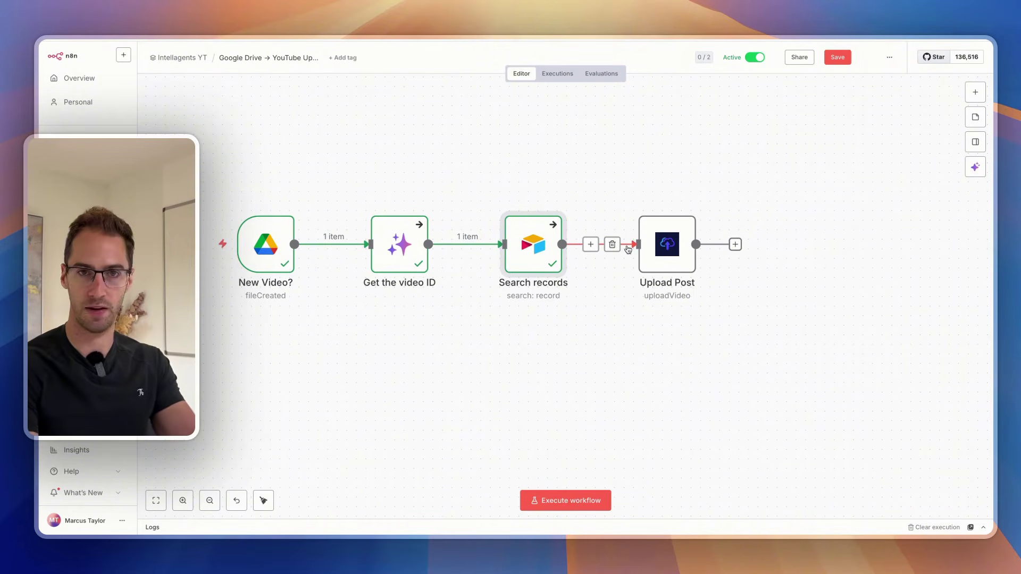